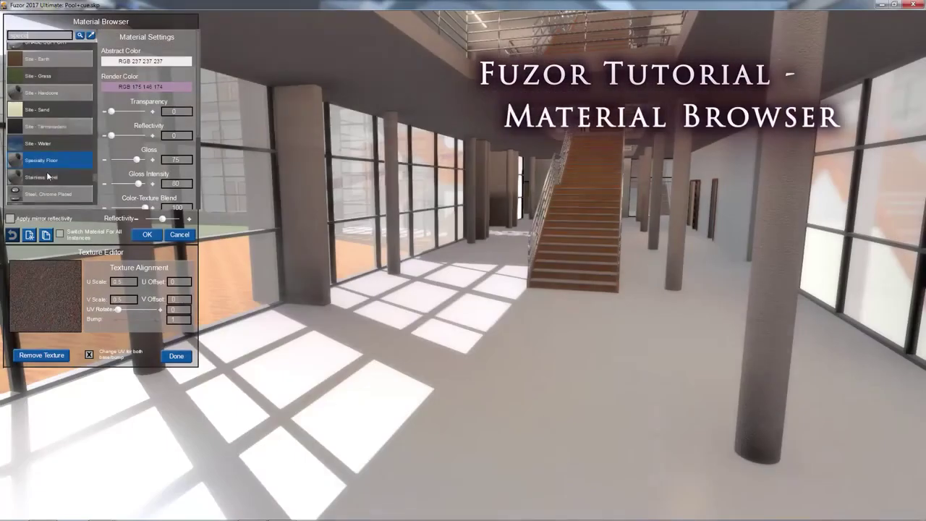
- Apply the Specialty Floor material to the pool room floor
click(226, 354)
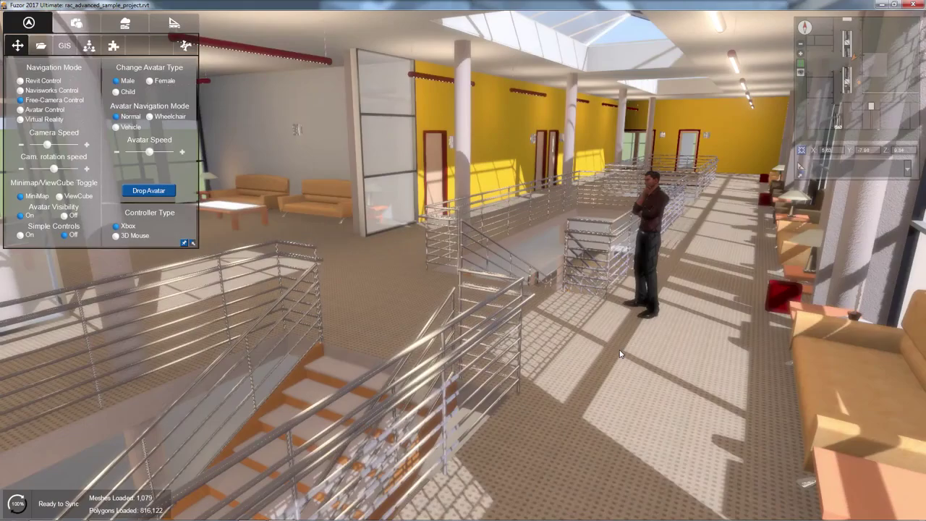
- Select the carpeted floor to show its Carpet (1) and Concrete render materials
click(640, 356)
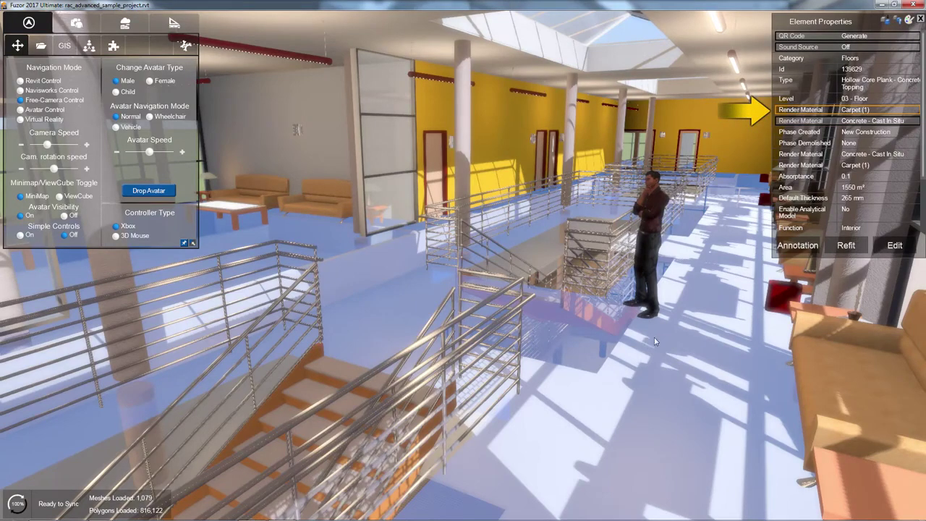
- Preview the floor in Carpet (2) and then Concrete, ending with a column's Wood material open
click(820, 110)
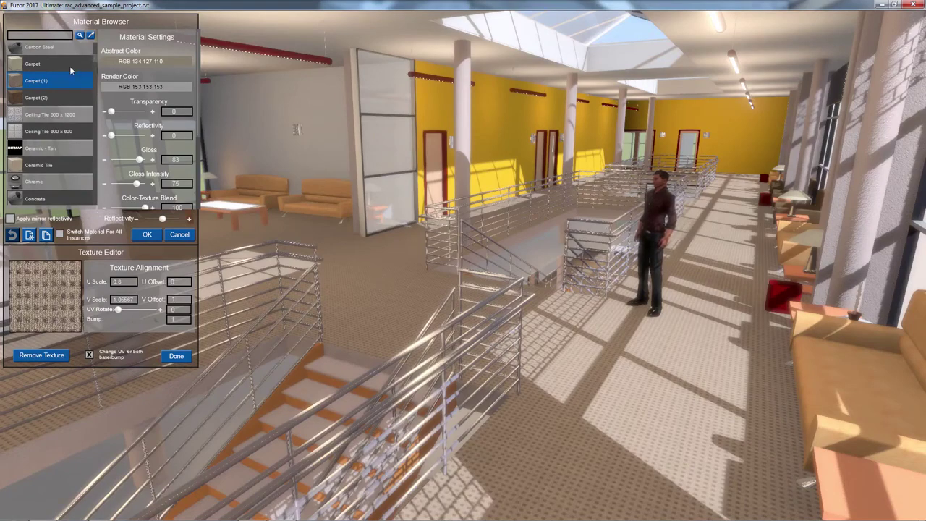
scroll(70, 71, down, 1)
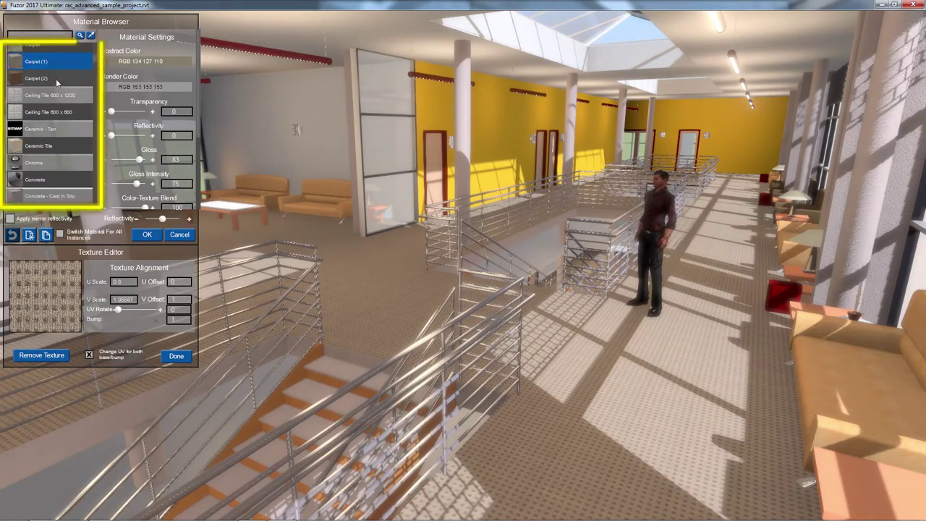
click(55, 78)
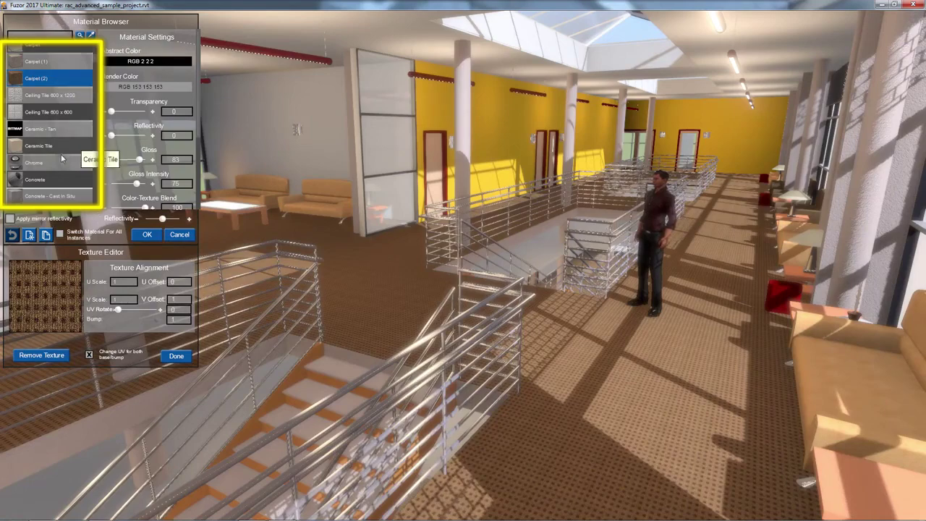
click(60, 184)
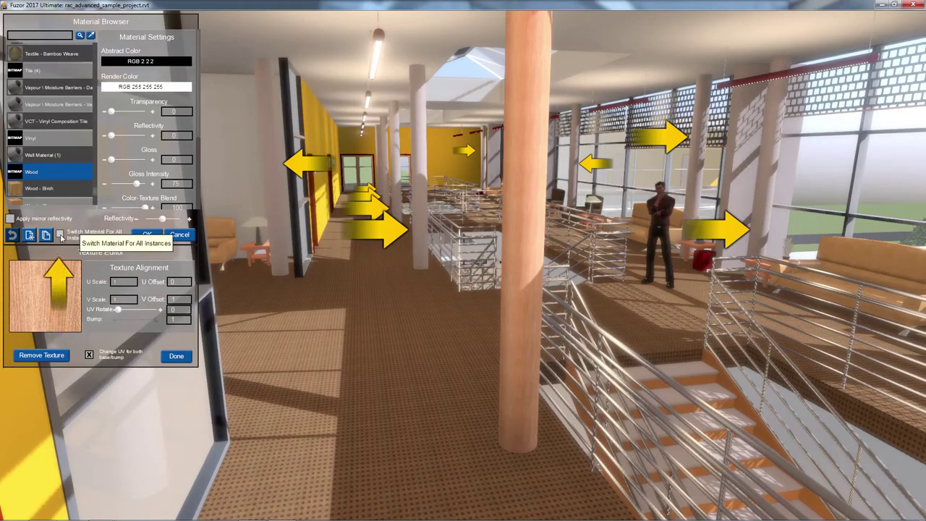
click(60, 235)
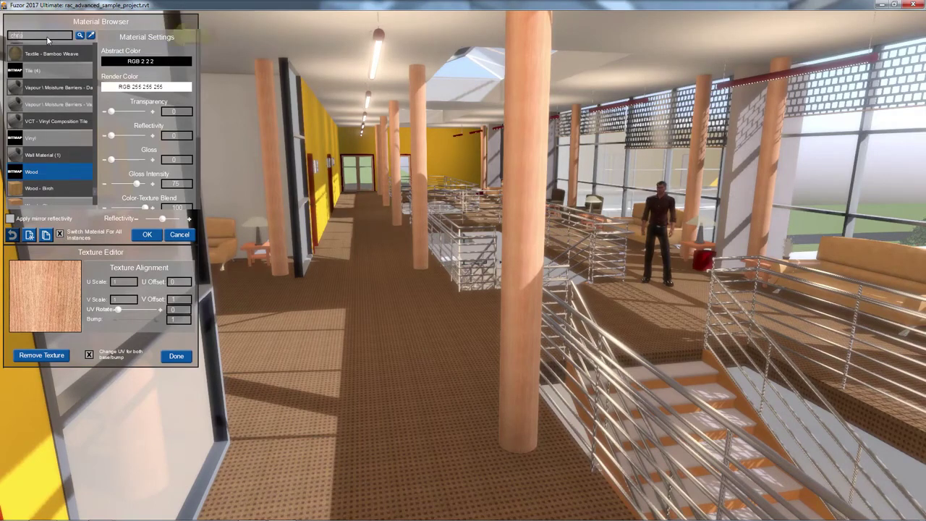
- Search for 'chrome' and apply the Chrome material to all column instances
text(ome)
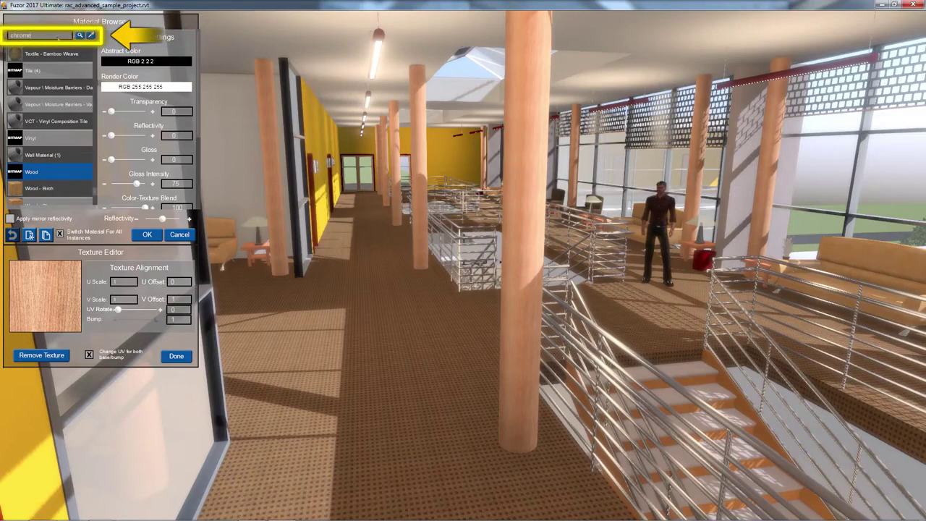
click(79, 35)
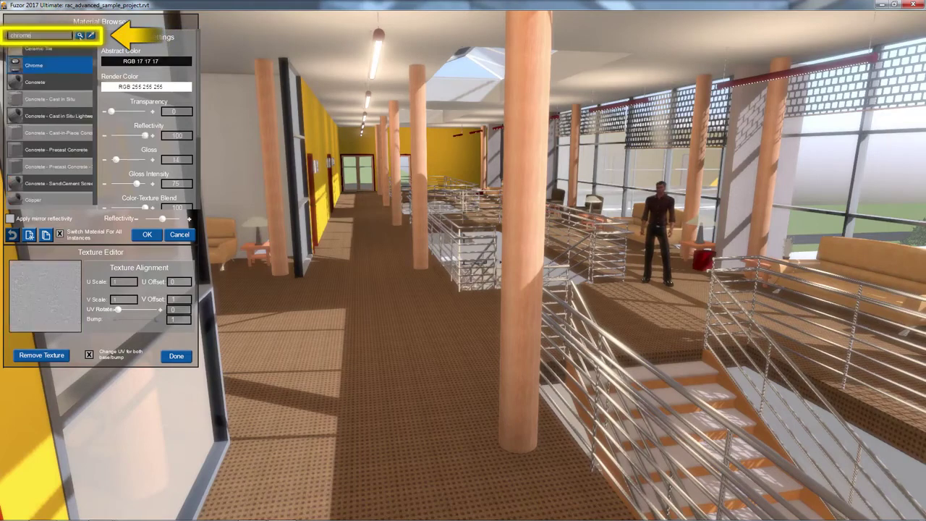
click(65, 68)
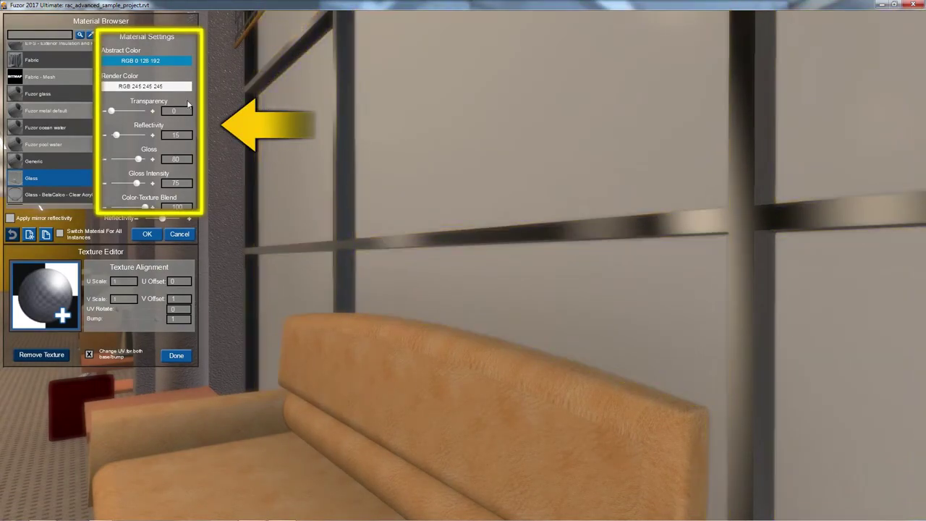
- Make the Glass material blue and fully transparent, and raise the Leather - Tan reflectivity
click(125, 87)
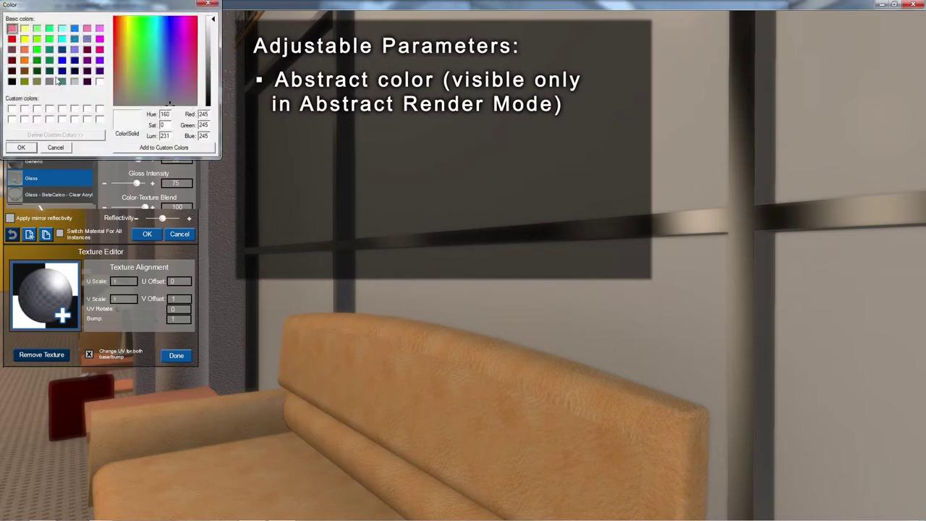
click(62, 60)
click(21, 146)
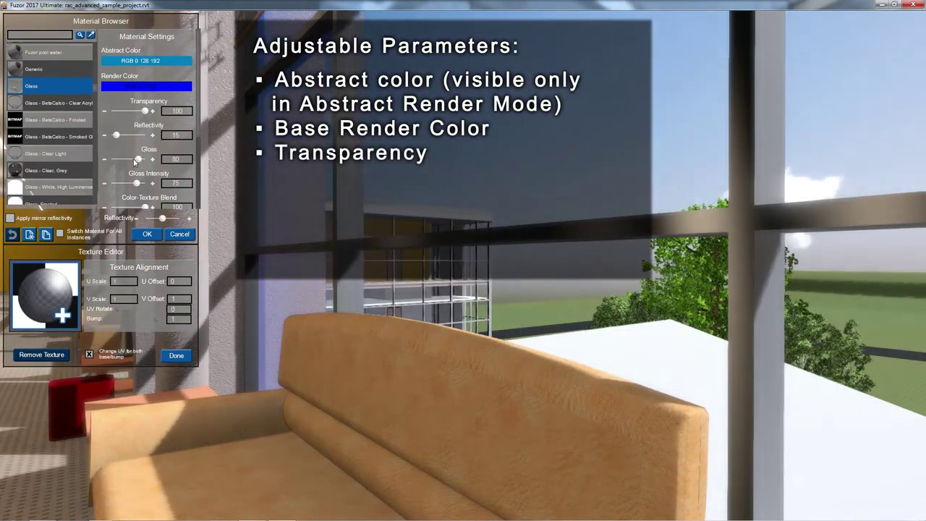
click(147, 234)
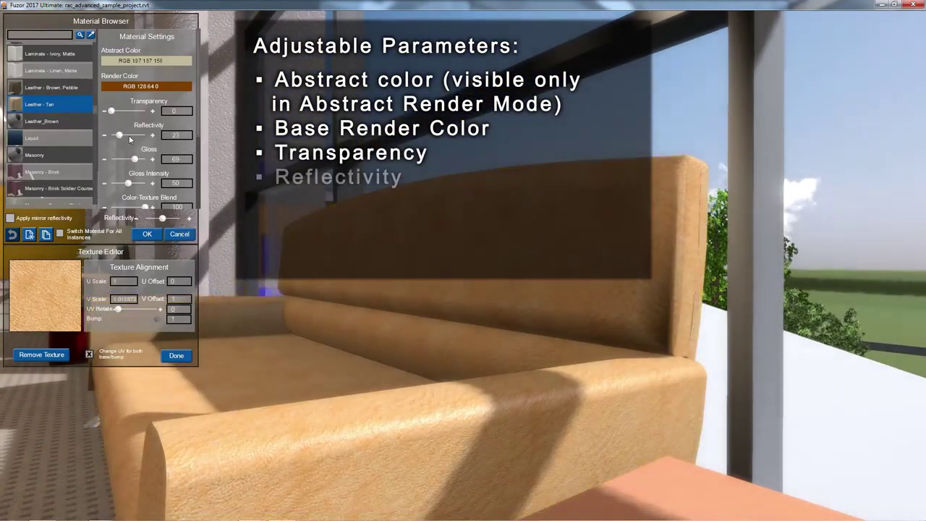
mouse_move(112, 136)
mouse_down()
mouse_move(150, 136)
mouse_move(110, 136)
mouse_move(172, 186)
mouse_move(112, 208)
mouse_up()
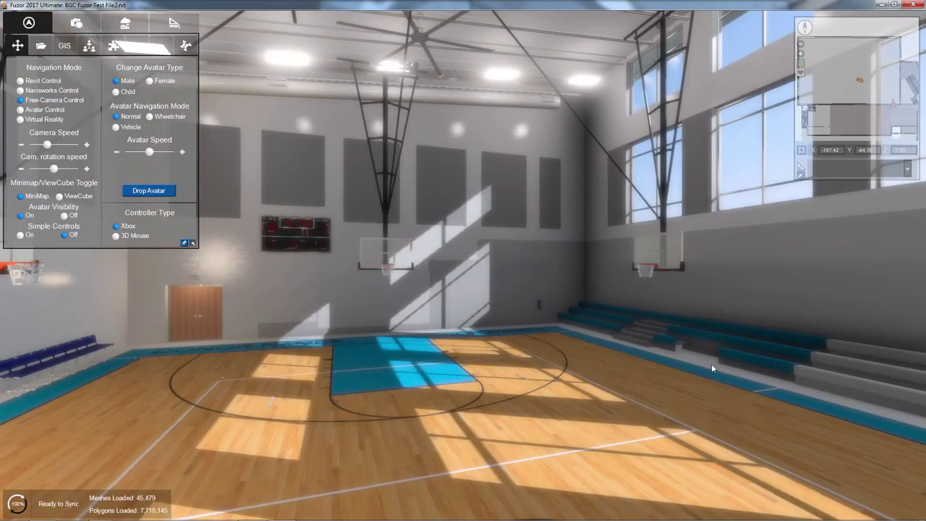
- Give the scoreboard's Paint-Red material a red self-illumination colour with higher intensity
mouse_move(711, 363)
mouse_down()
mouse_move(491, 344)
mouse_move(455, 356)
mouse_move(617, 306)
mouse_up()
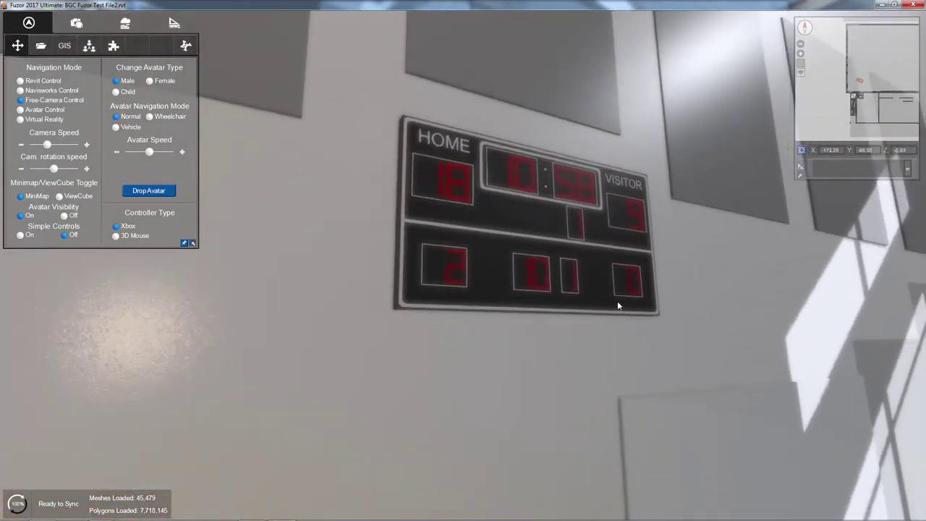
click(588, 205)
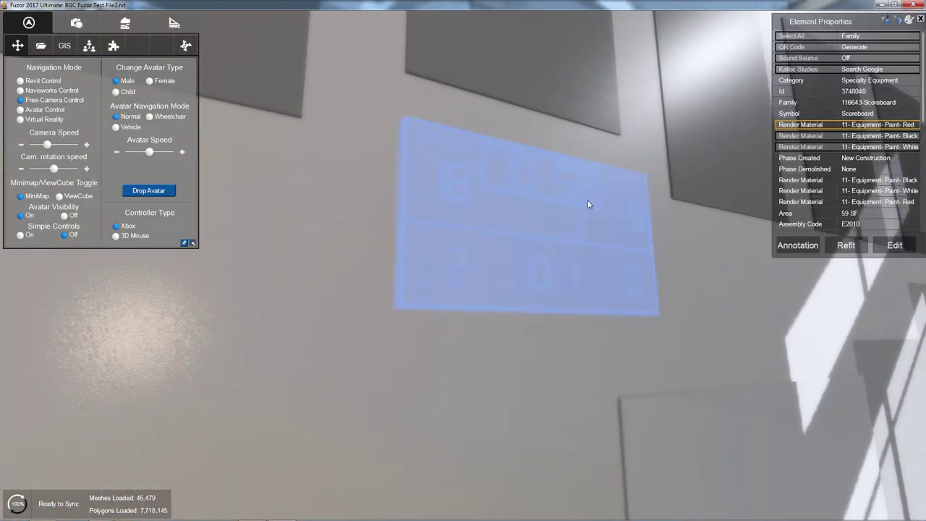
click(866, 126)
drag(197, 120, 202, 172)
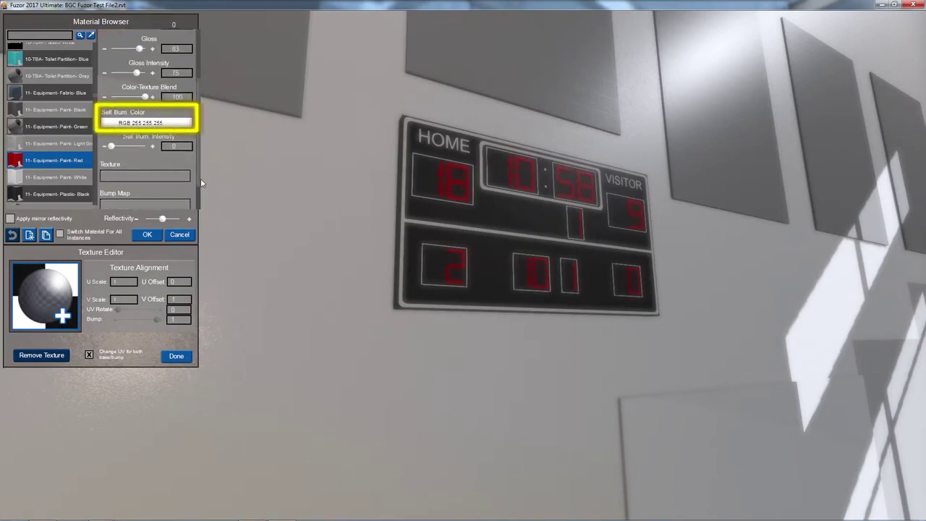
click(172, 124)
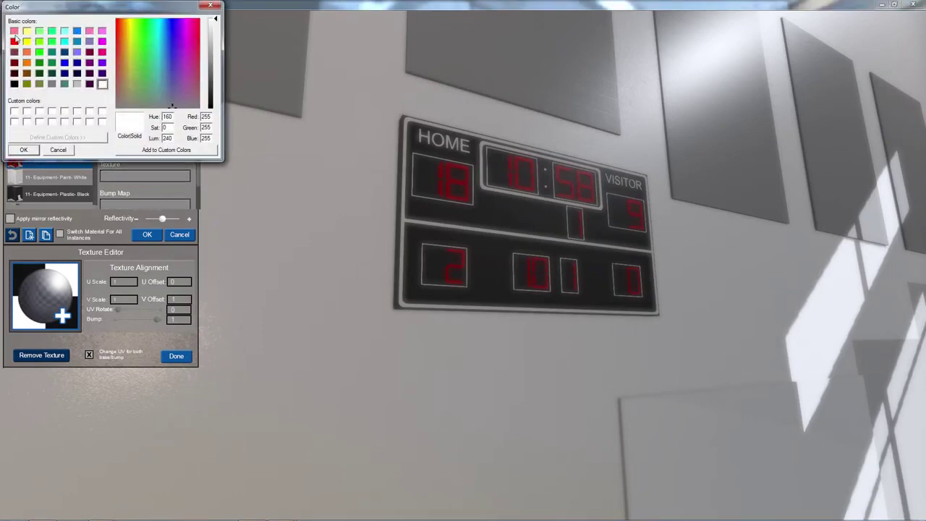
click(15, 42)
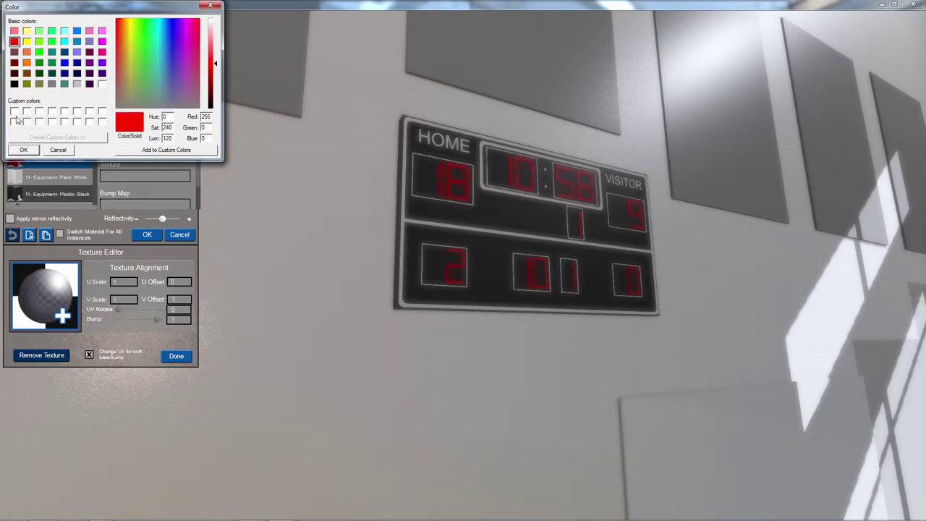
click(24, 150)
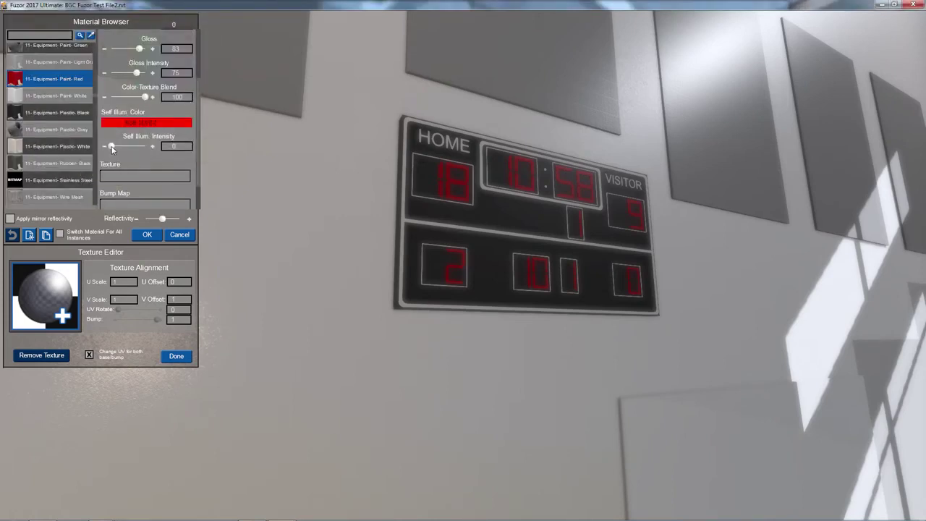
drag(113, 147, 150, 150)
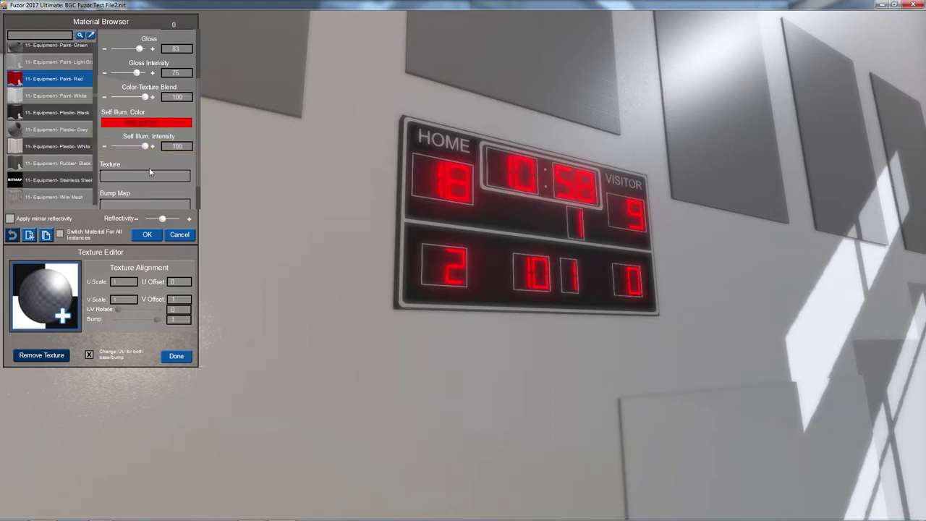
click(146, 240)
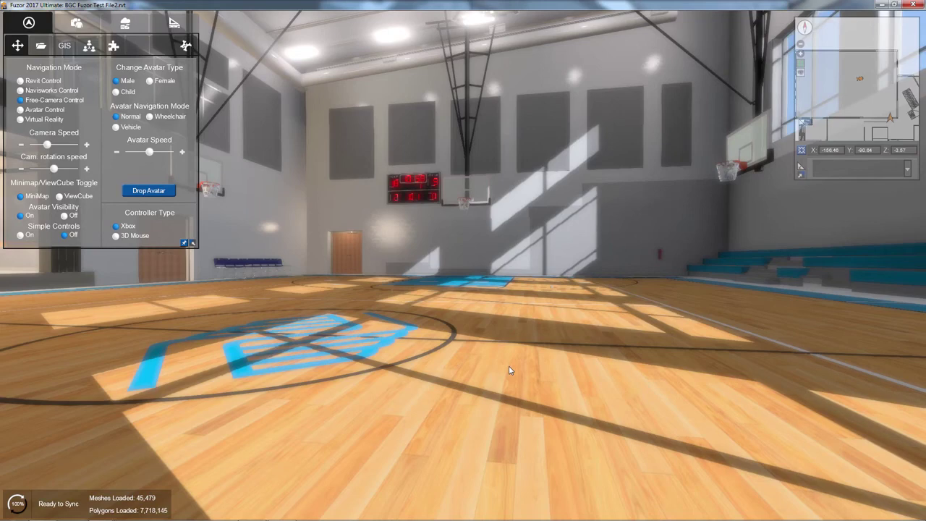
- Turn on mirror reflectivity for the gym's Wood - floor material and test its strength
click(509, 370)
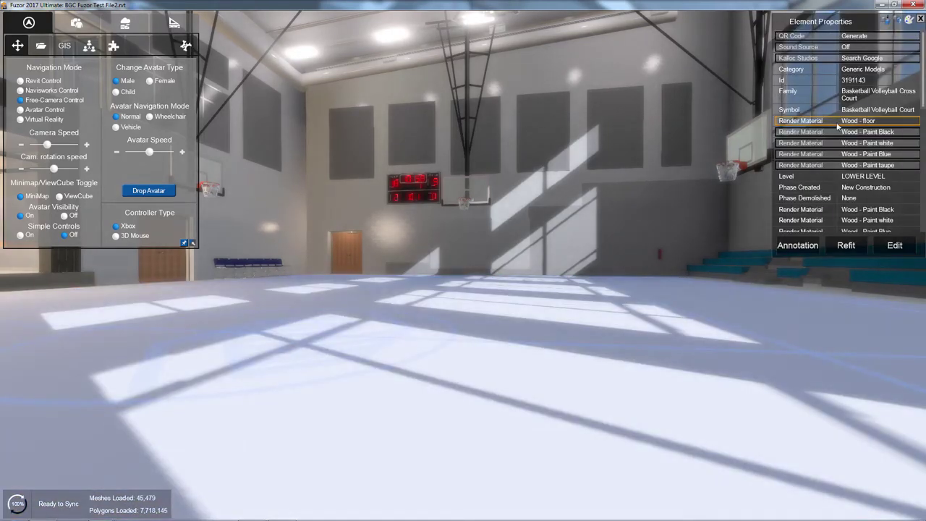
click(838, 125)
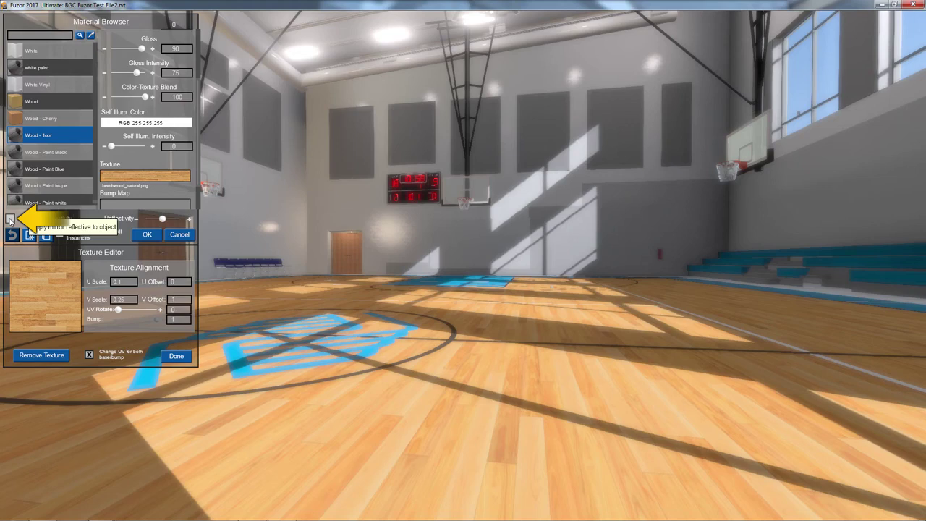
click(10, 219)
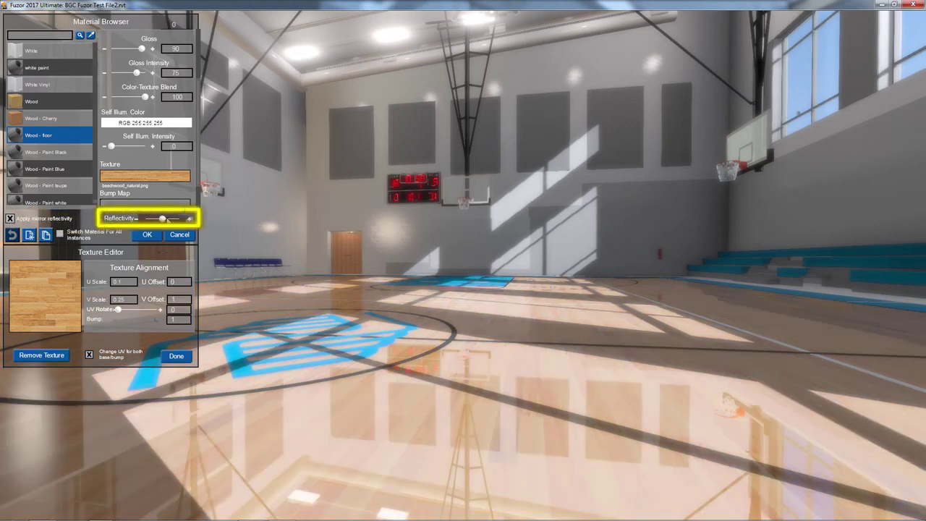
drag(163, 219, 149, 218)
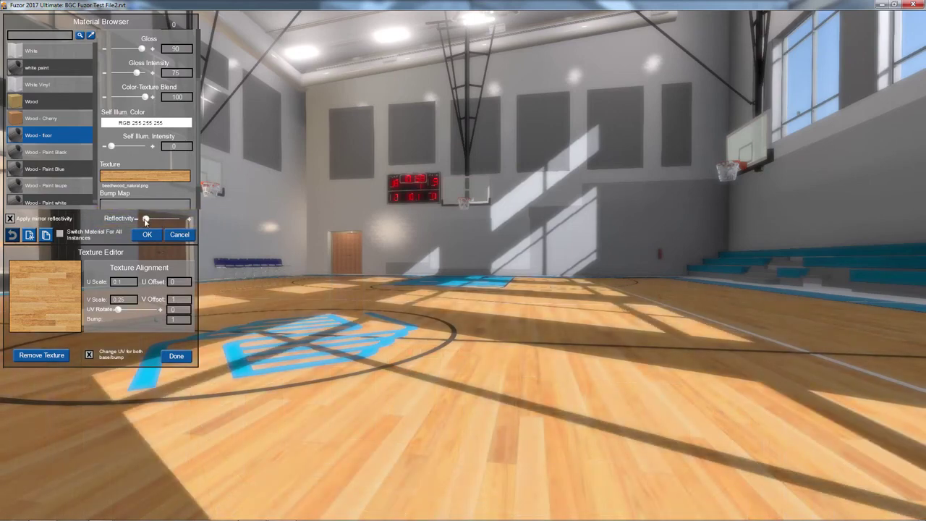
drag(146, 218, 188, 220)
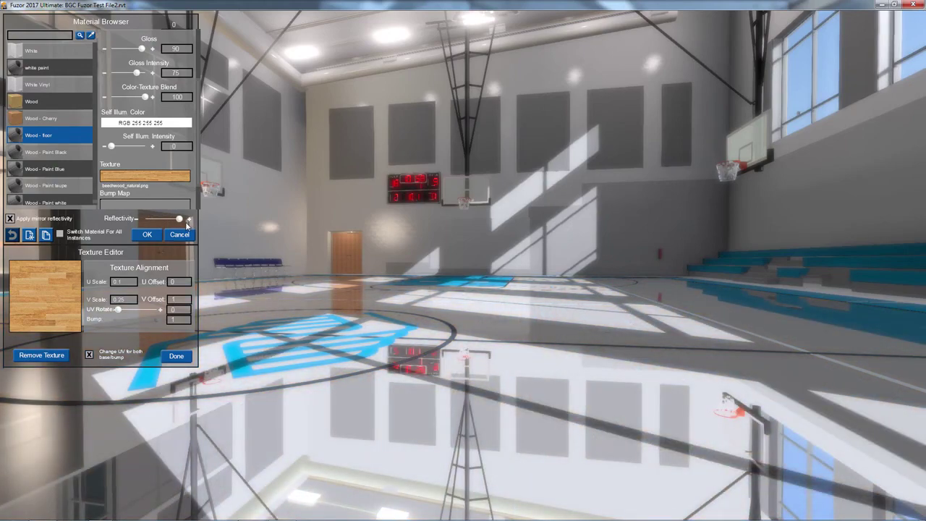
click(181, 233)
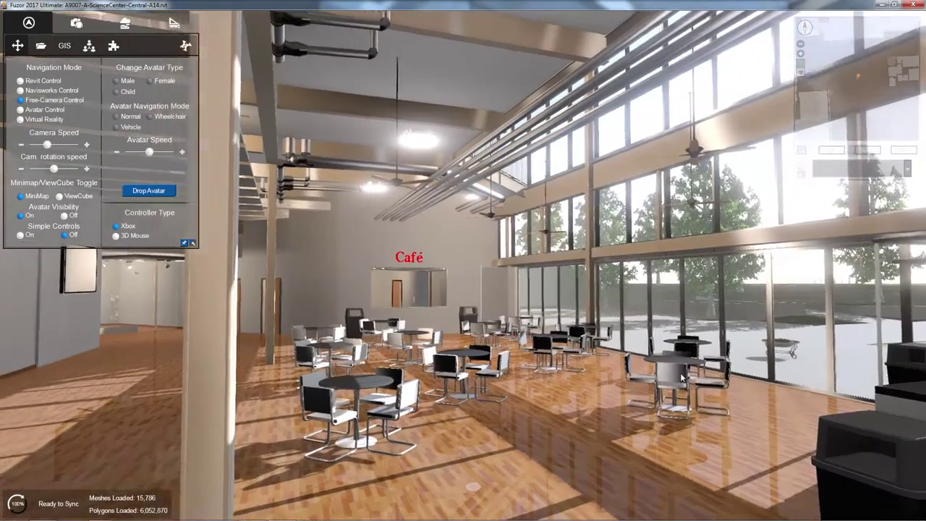
- Move to the grey corridor wall and select it to show its Green Wall material
mouse_move(681, 377)
mouse_down()
mouse_move(374, 403)
mouse_move(533, 292)
mouse_up()
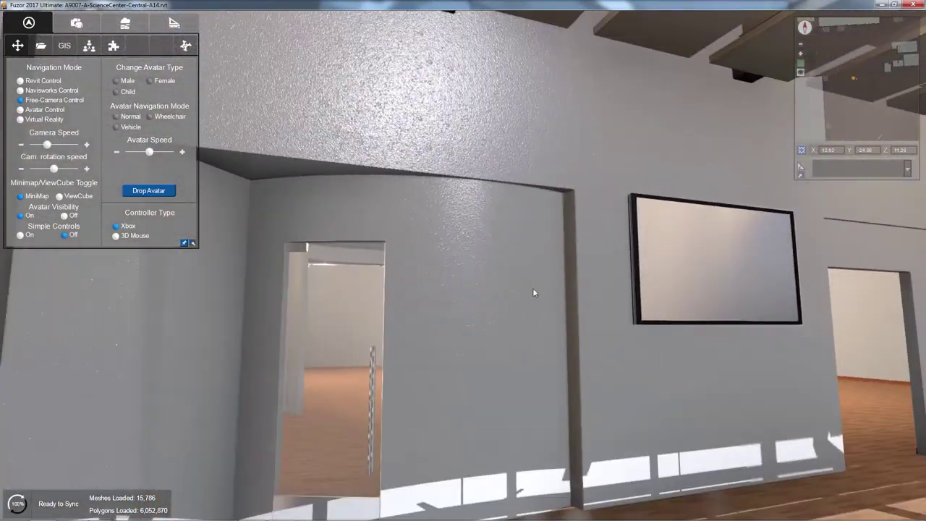
click(458, 271)
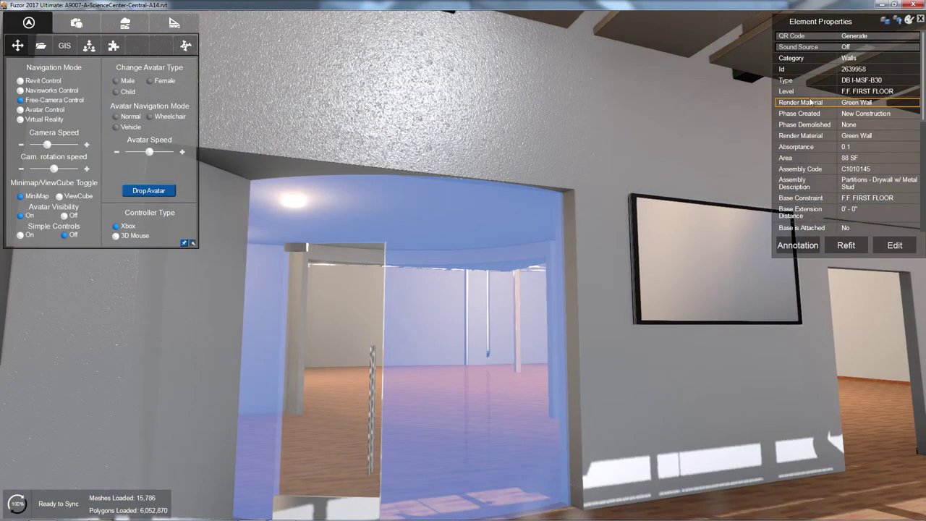
- Duplicate the wall's Green Wall material as Green Wall[2], ready to recolour
click(848, 103)
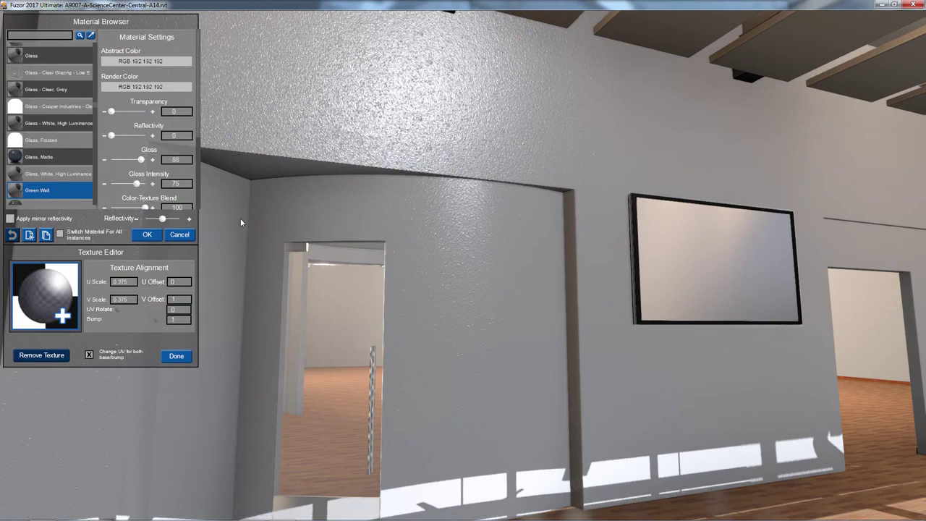
click(46, 236)
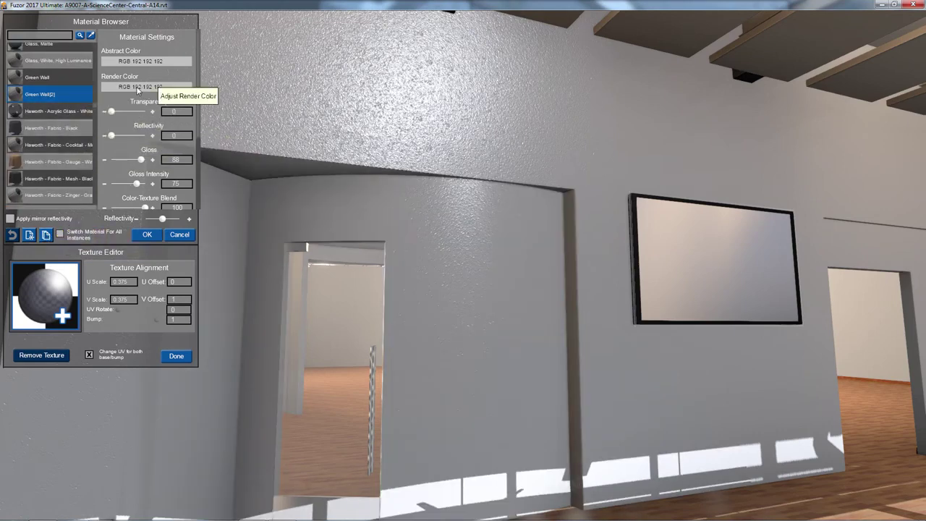
click(138, 88)
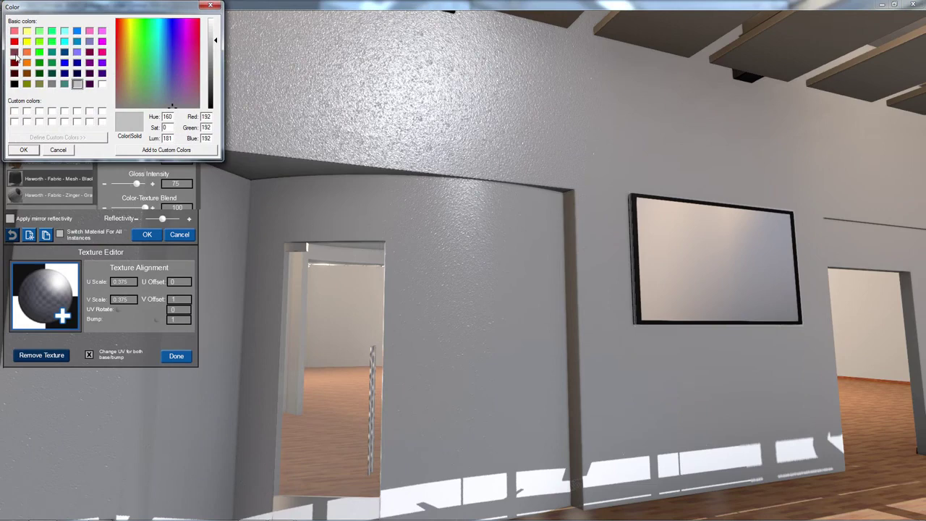
- Set Green Wall[2] to maroon, lower its gloss intensity, and close the Material Browser
click(15, 53)
click(22, 150)
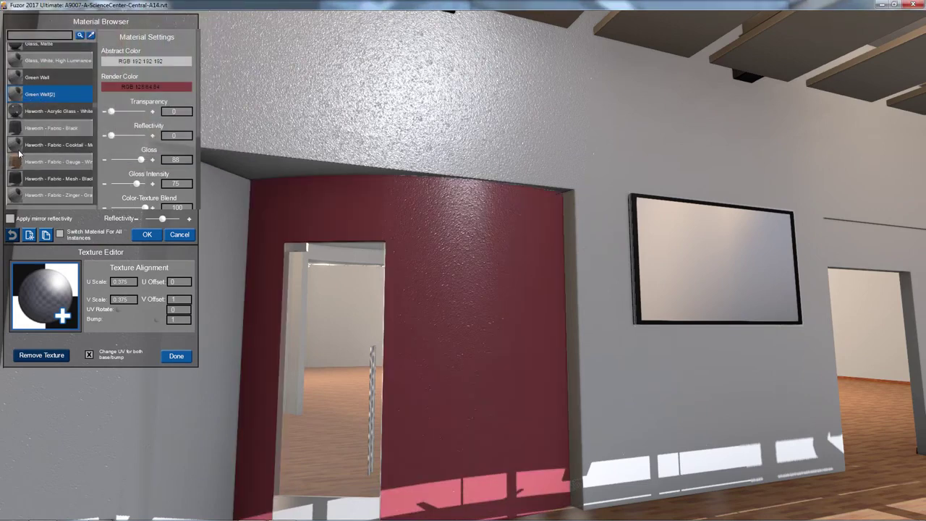
drag(138, 186, 131, 186)
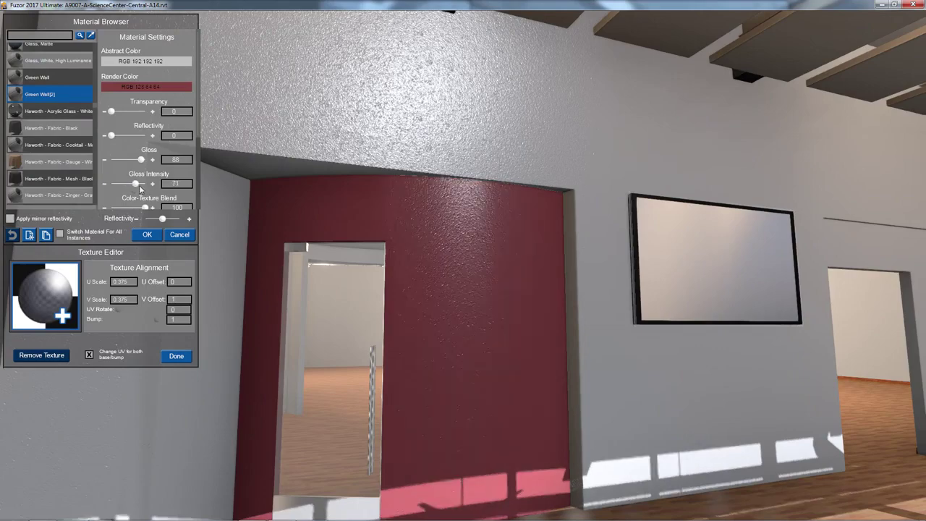
click(149, 234)
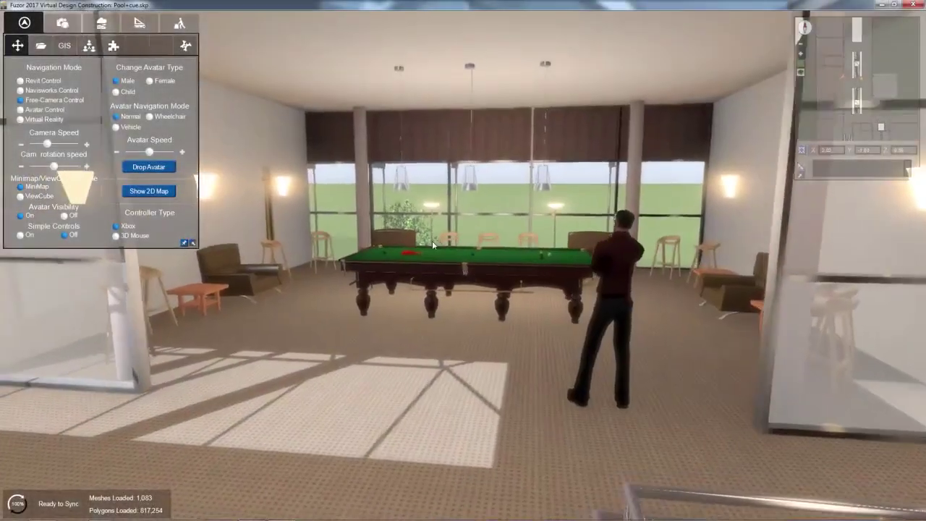
- Replace the pool room floor's carpet render material with a new material named 'Marble Floor'
key(w)
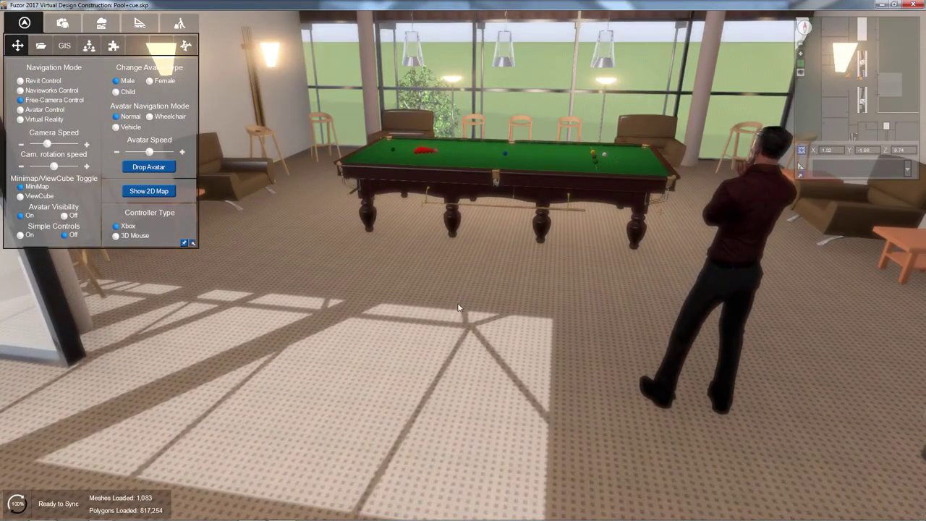
click(456, 298)
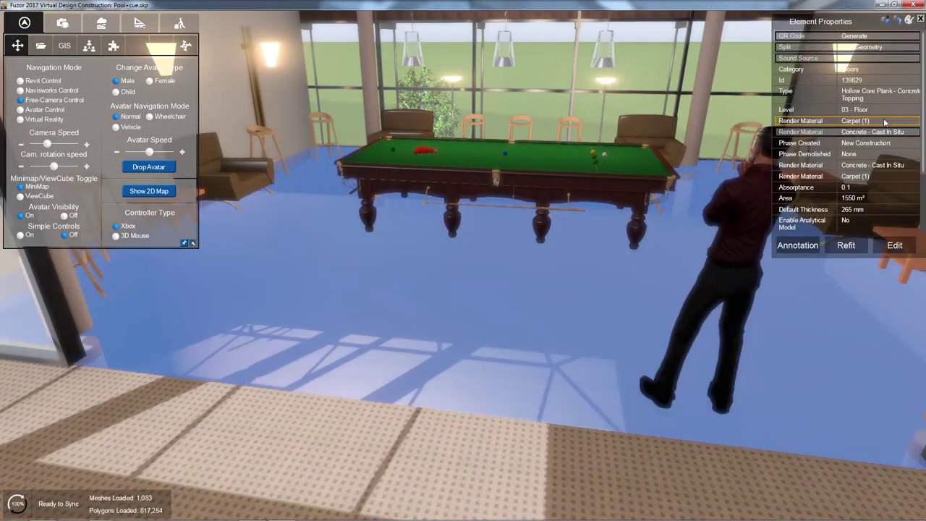
click(882, 122)
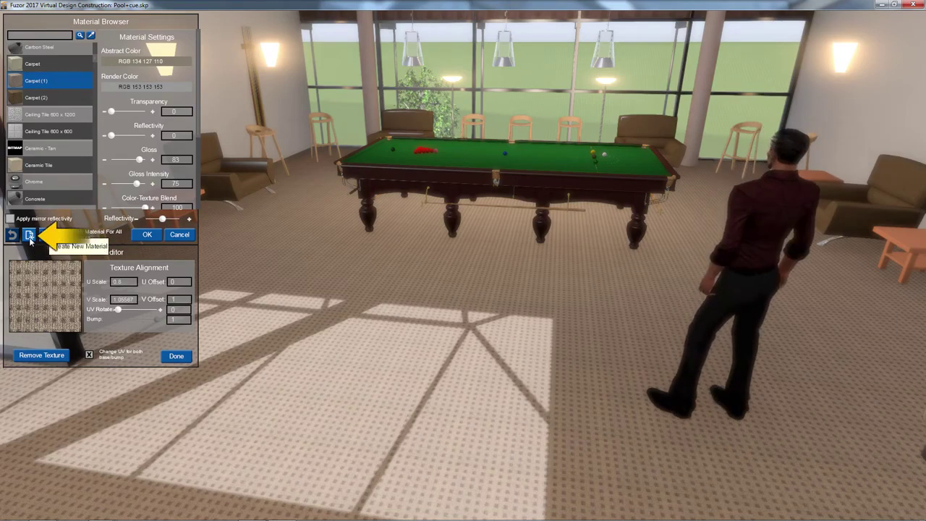
click(31, 235)
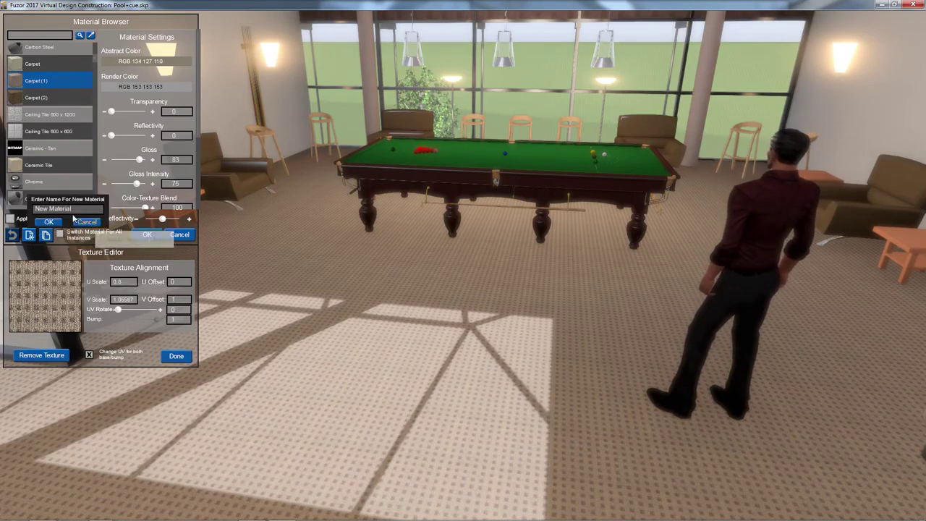
drag(67, 209, 3, 210)
text(Ma)
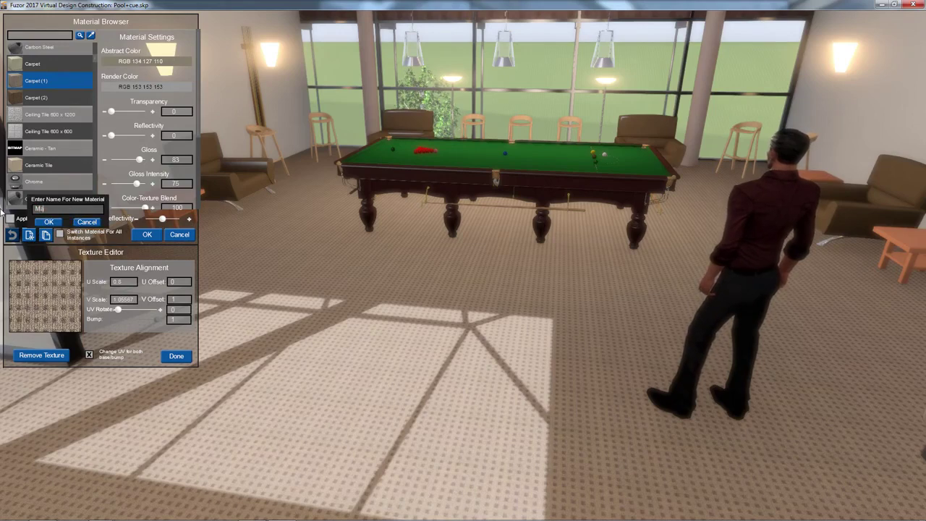
text(e F)
text(r)
click(49, 221)
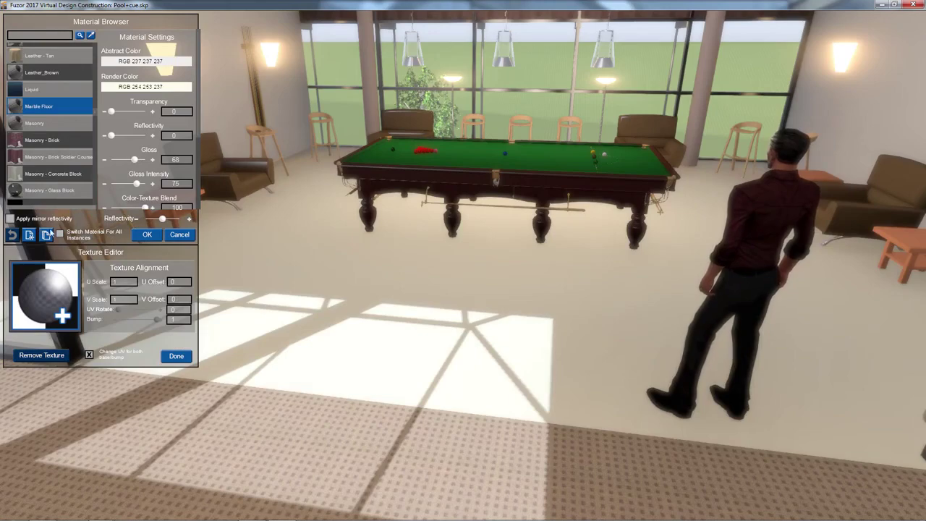
- Bring the Texture, Bump Map and Cutouts fields into view and open the texture image browser
scroll(356, 296, down, 3)
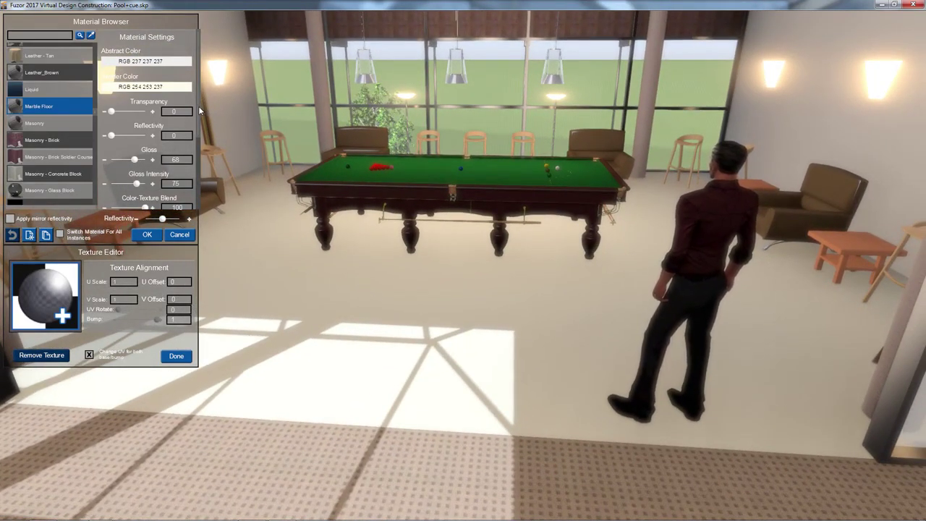
drag(199, 110, 194, 210)
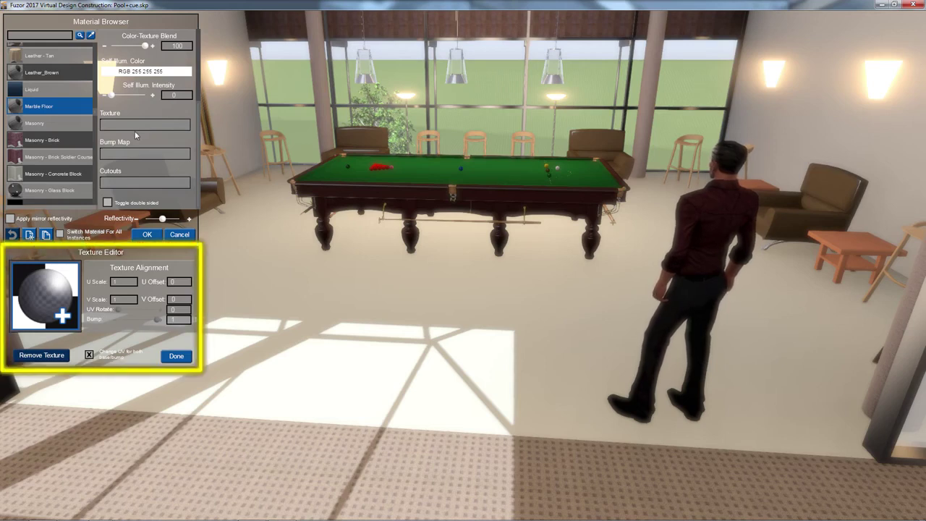
click(52, 310)
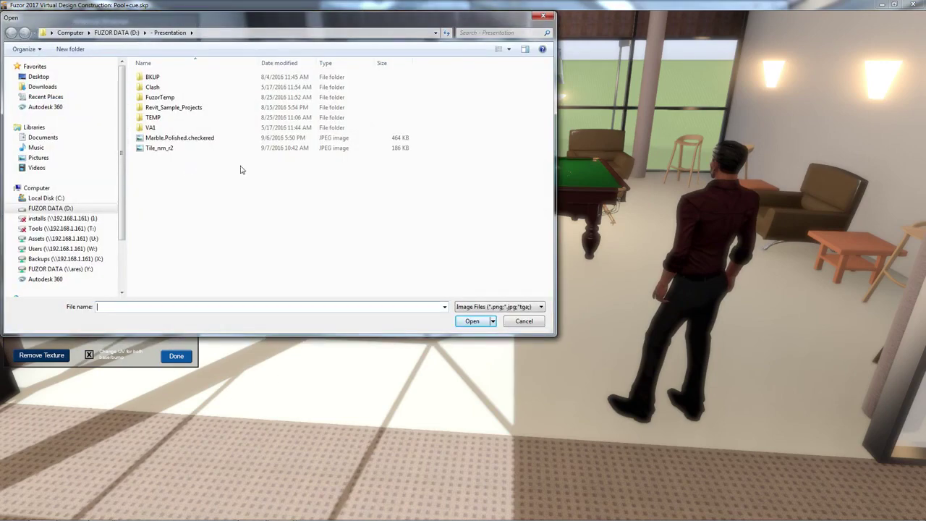
- Load the Marble.Polished.checkered image as the Marble Floor texture
click(201, 140)
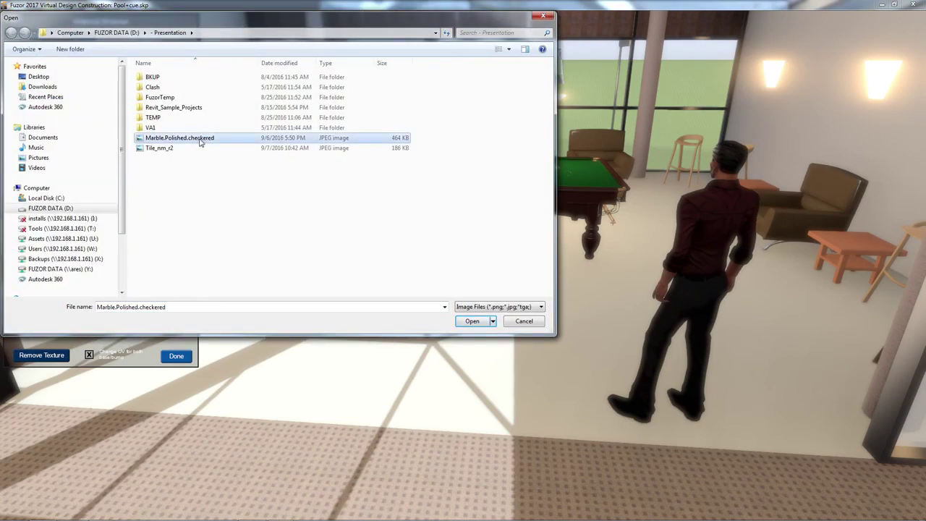
click(471, 321)
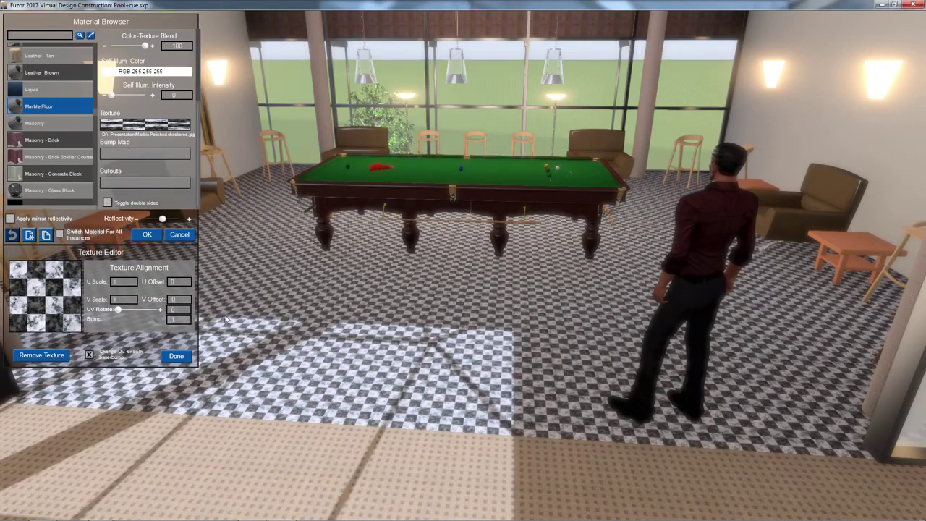
scroll(403, 348, up, 5)
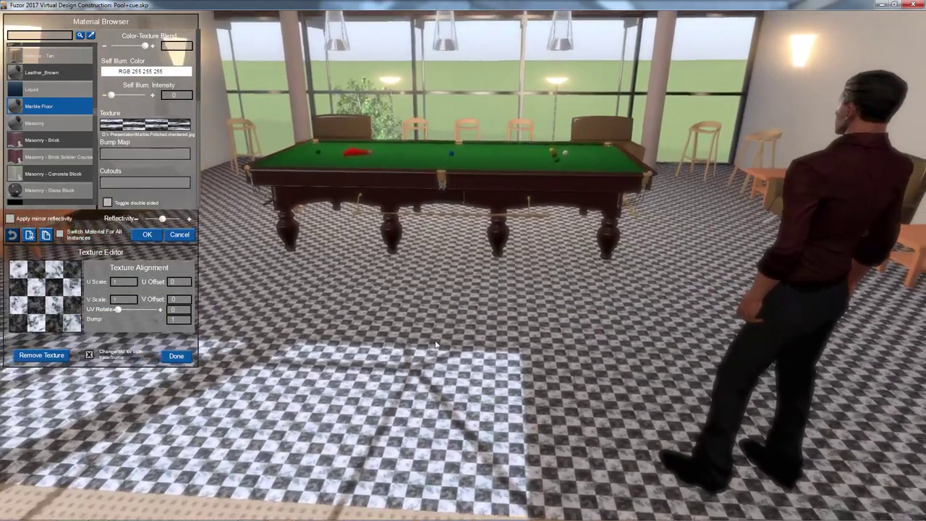
- Enlarge the marble tiles via U/V Scale, reset the U offset to 0, and rotate UV 45 degrees
scroll(438, 371, down, 3)
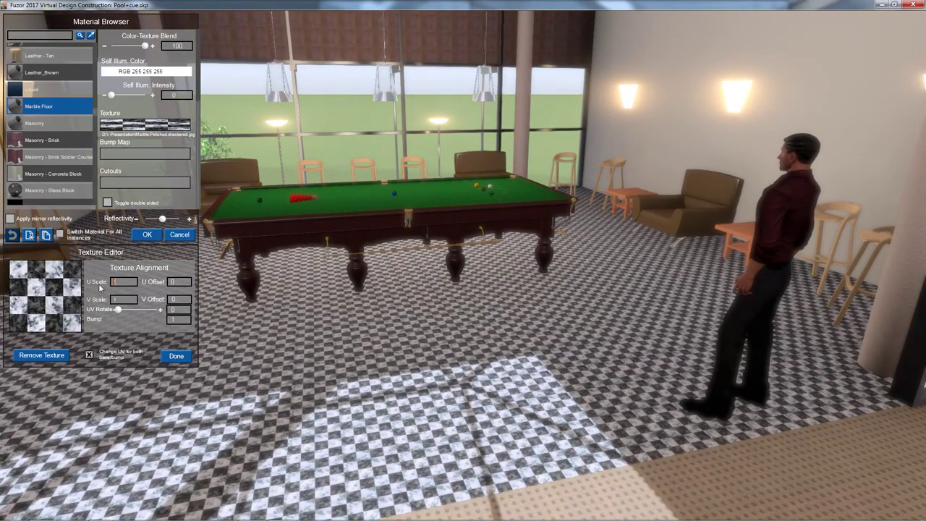
key(Return)
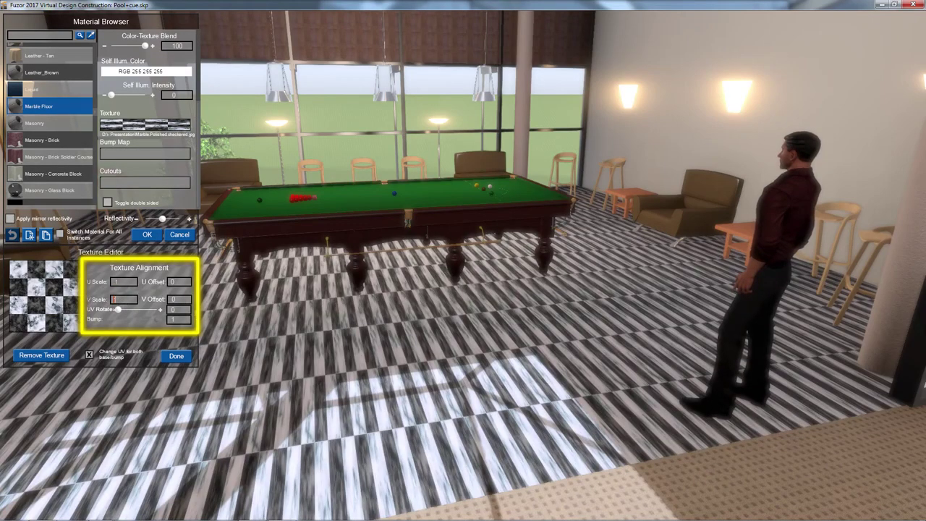
key(Return)
key(Return)
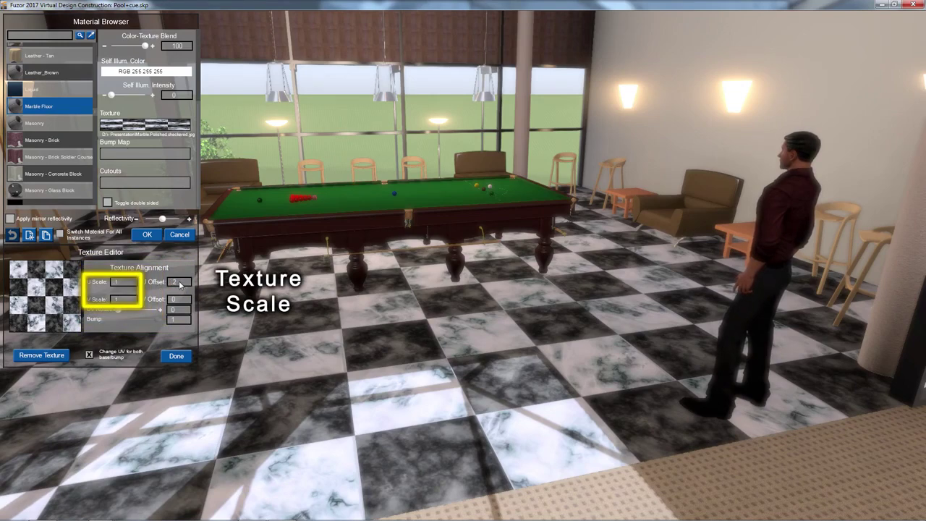
key(Return)
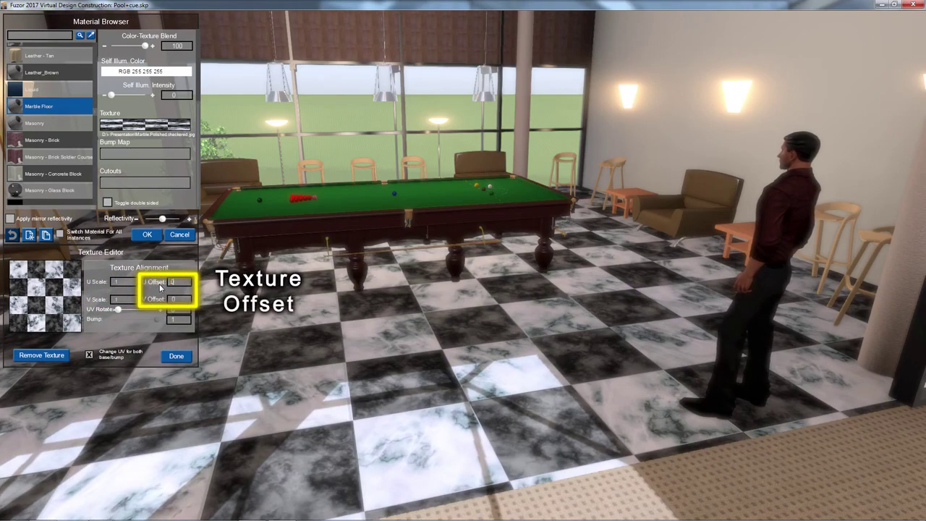
key(Return)
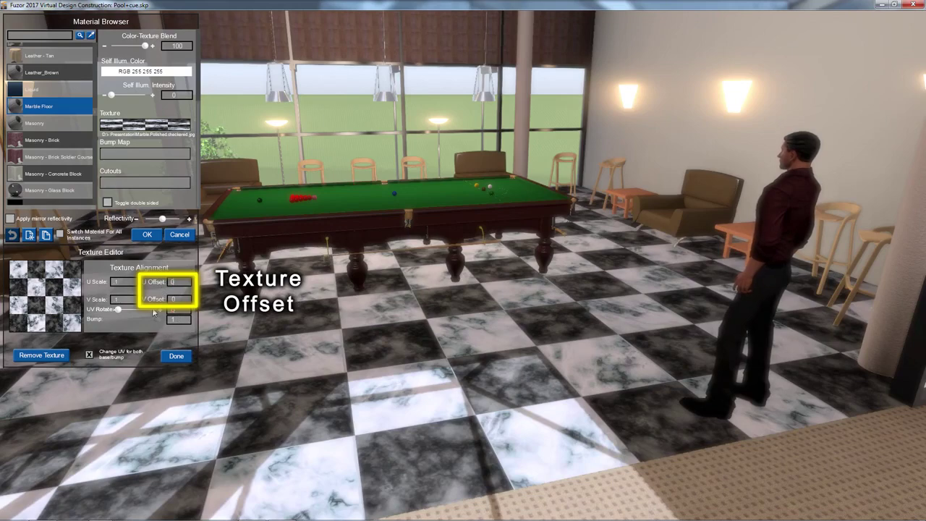
click(158, 310)
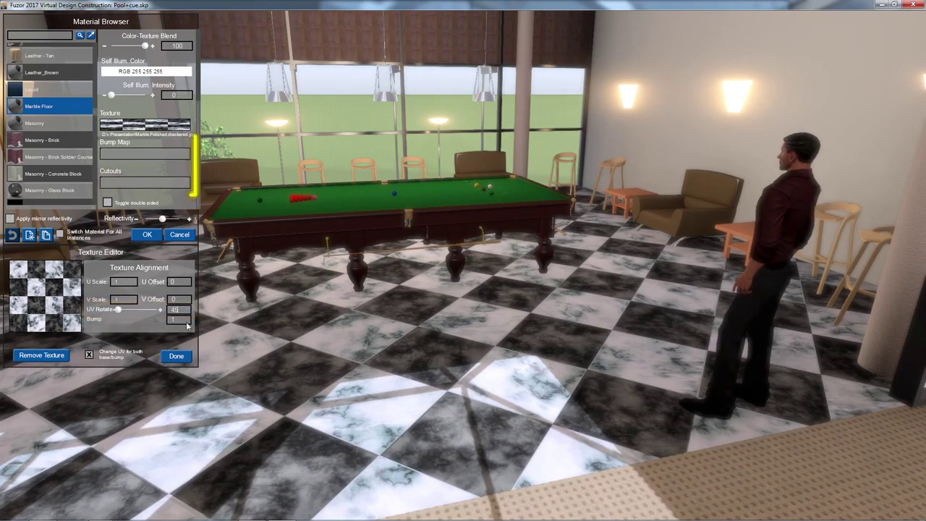
click(55, 314)
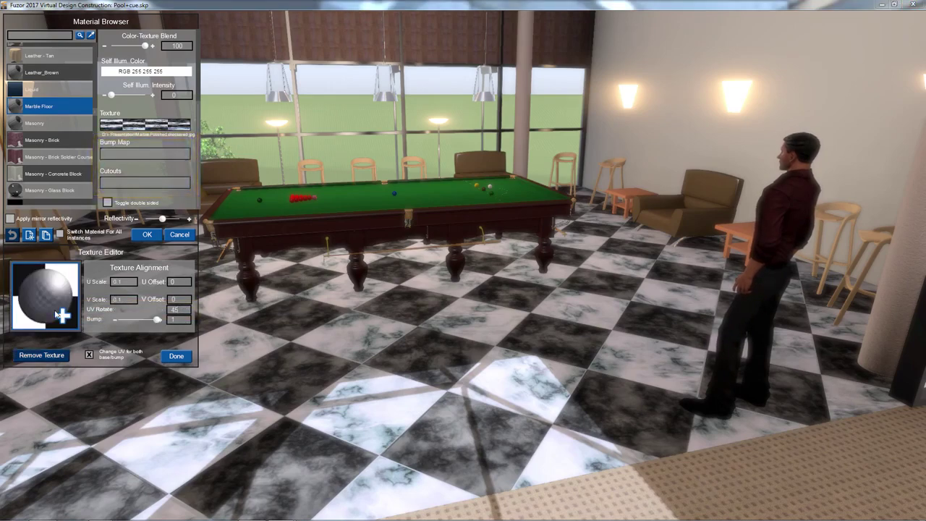
- Load Tile_nm_r2 as the bump map, raise the Gloss, and close the material editor
double_click(173, 149)
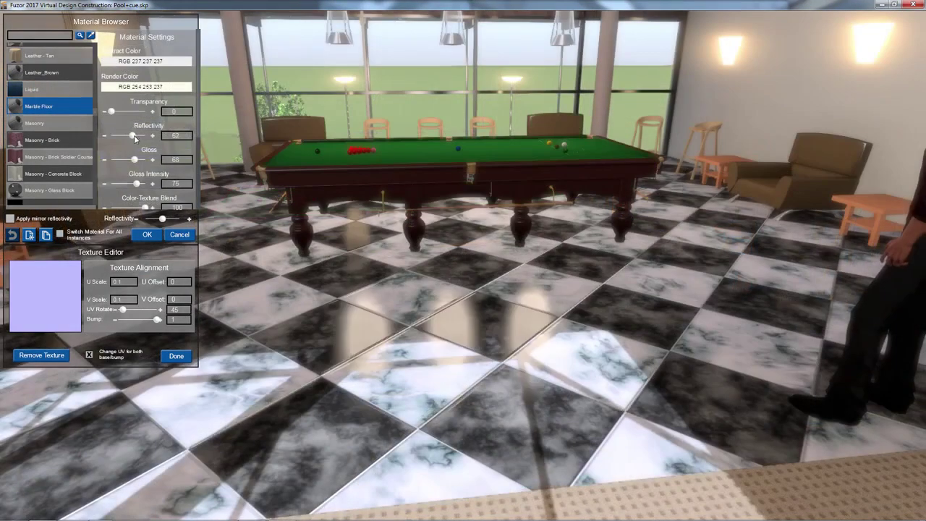
drag(134, 160, 140, 160)
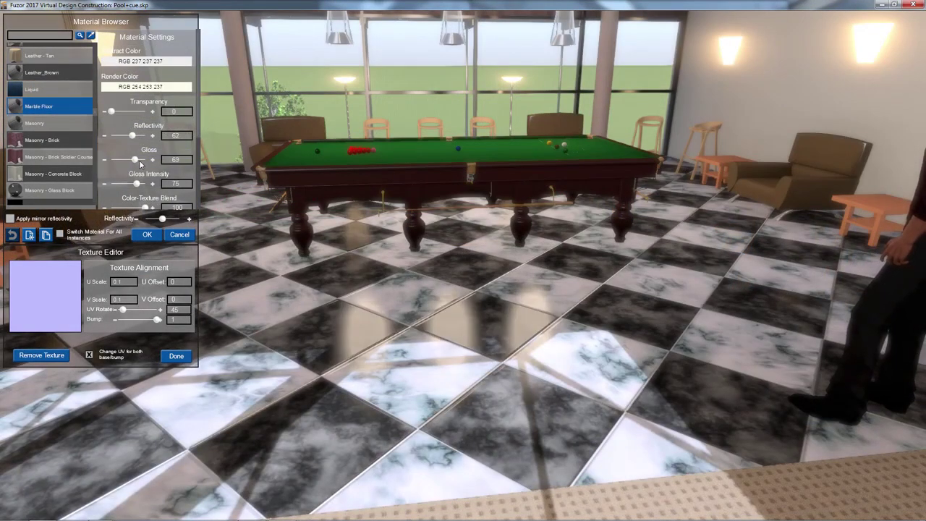
scroll(242, 251, down, 2)
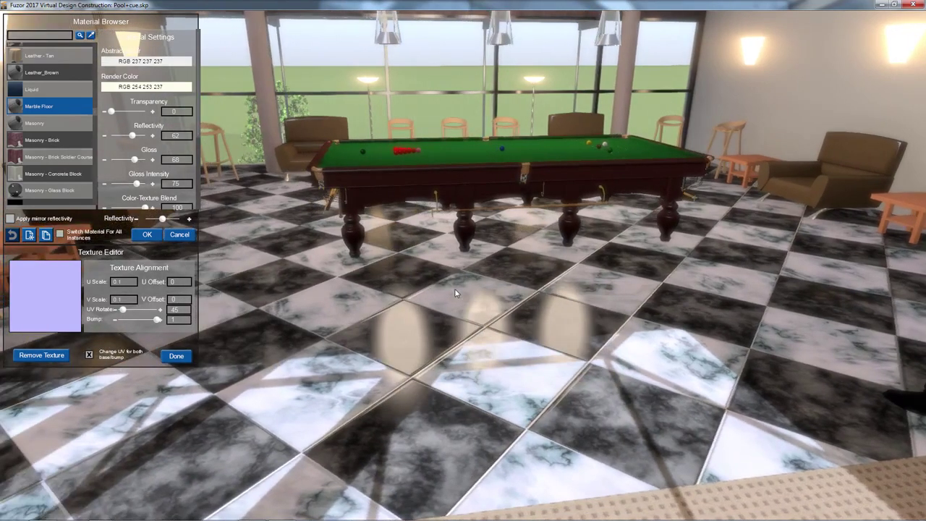
scroll(241, 251, down, 3)
click(147, 236)
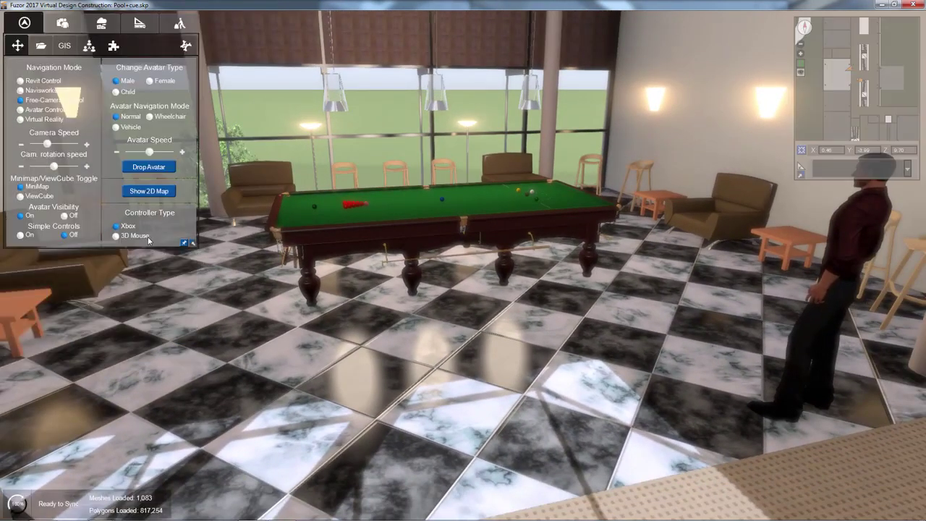